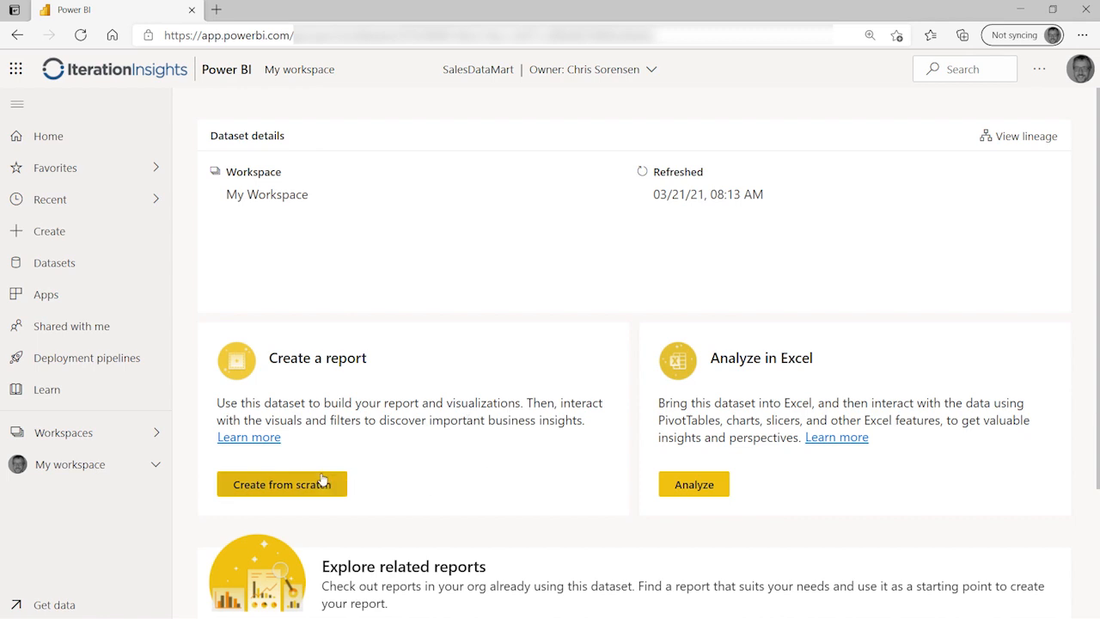
- Create a blank report from the SalesDataMart dataset and collapse the Filters and navigation panes to enlarge the canvas
click(251, 487)
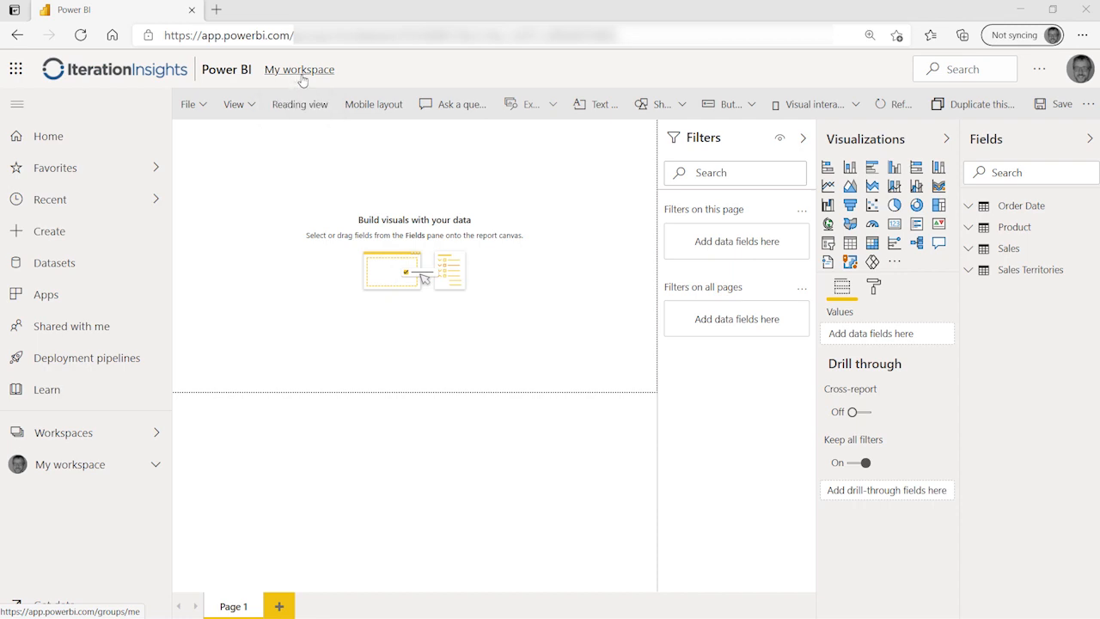
click(807, 141)
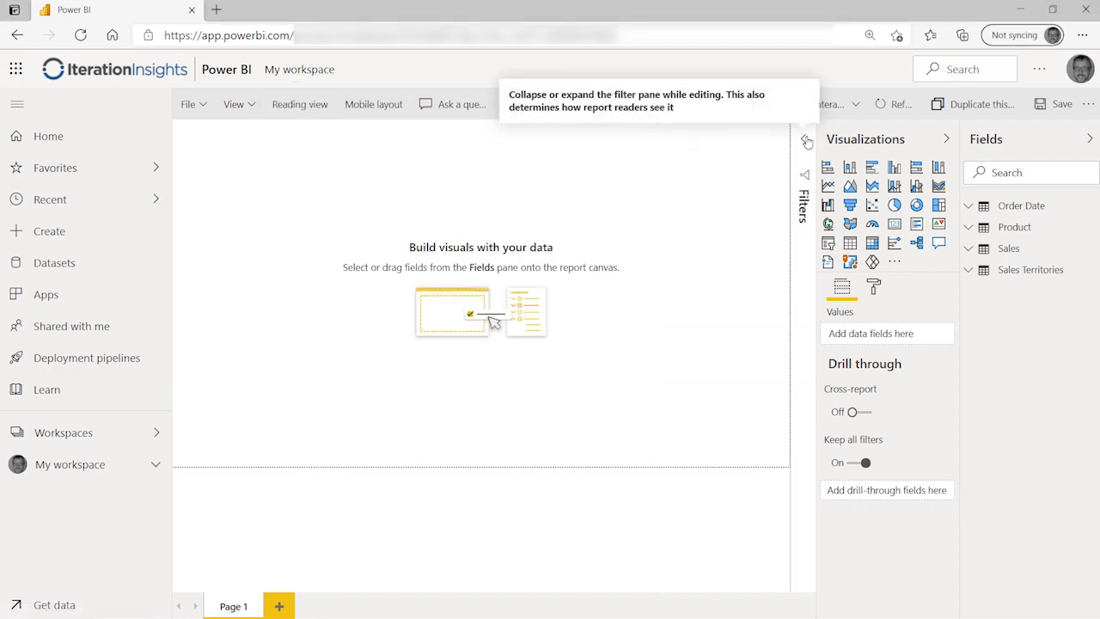
click(19, 107)
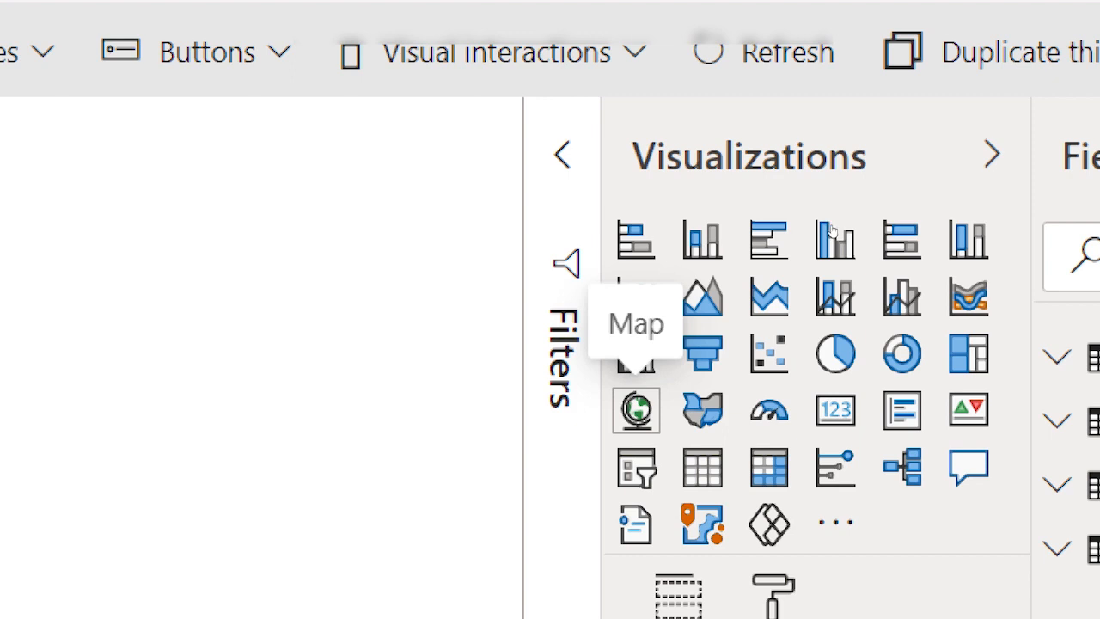
- Review the available map visual types, including Map, Filled map and ArcGIS Maps for Power BI
key(Right)
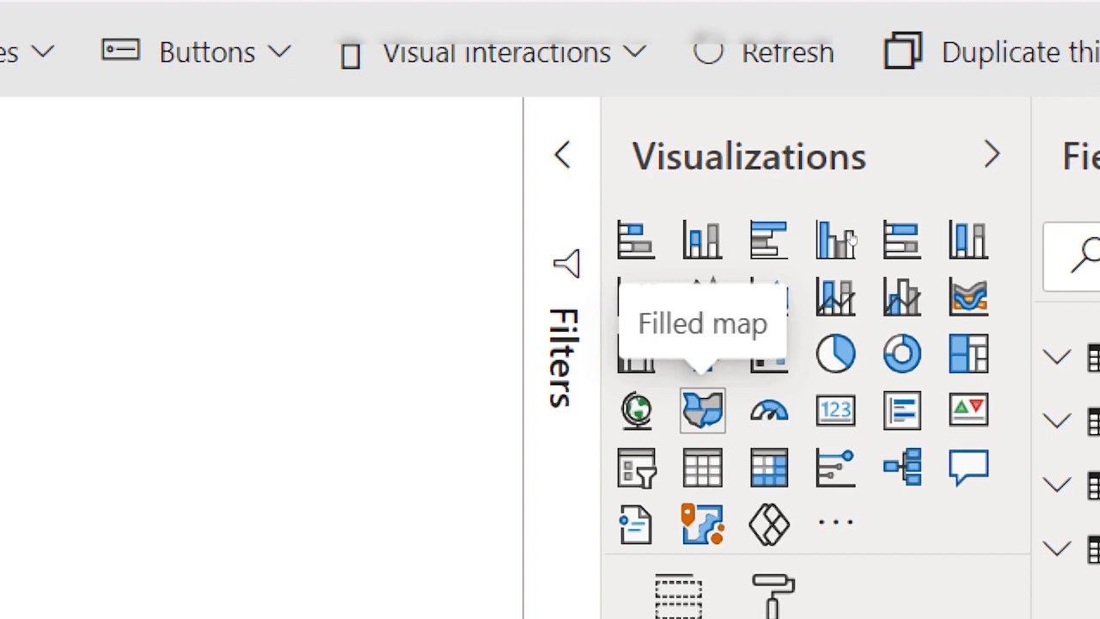
key(Down)
key(Down)
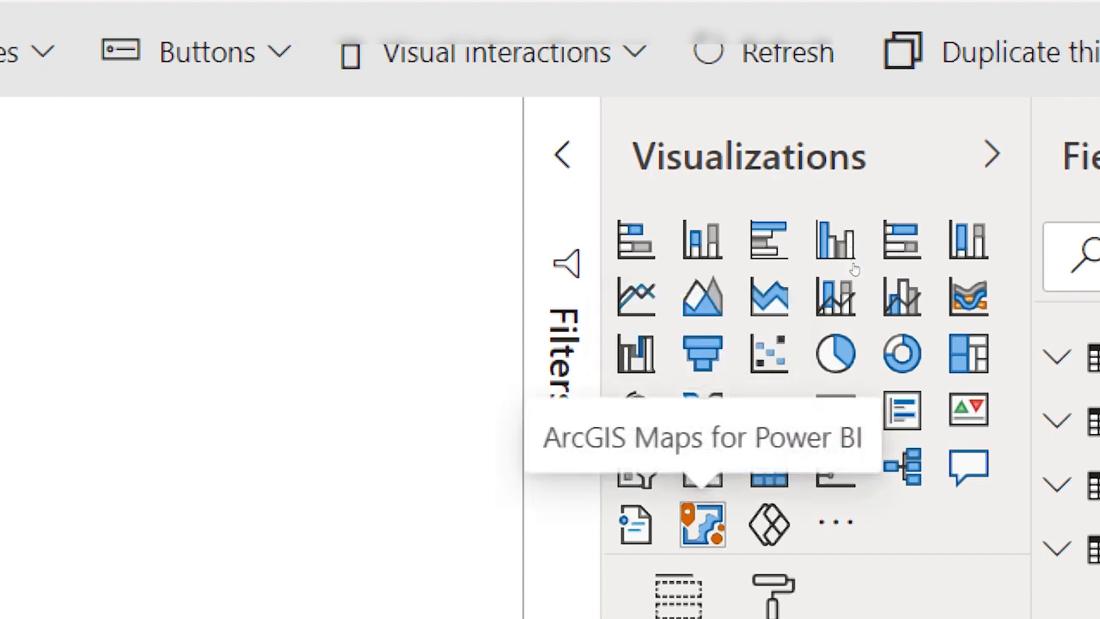
key(Up)
key(Up)
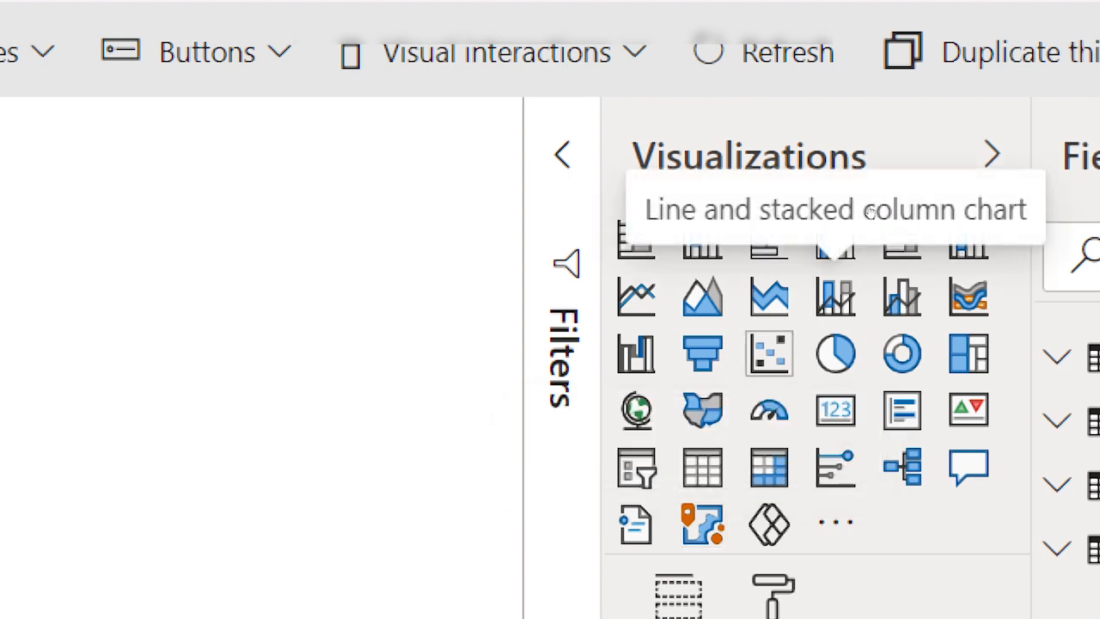
key(Left)
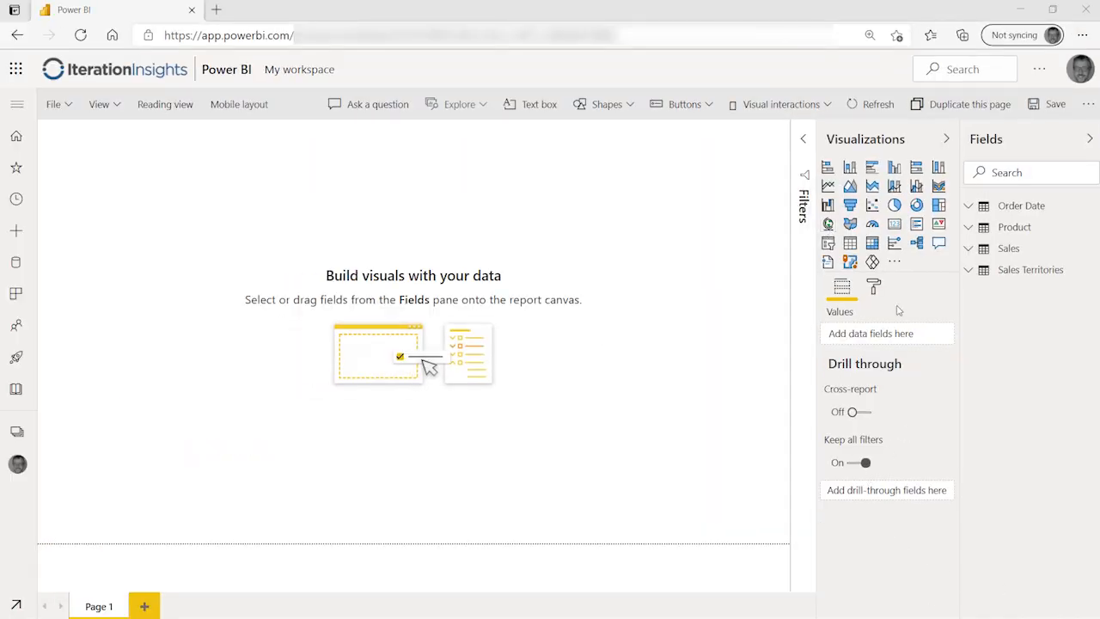
- Add a Map visual to the report and enlarge it to fill the whole page
click(828, 224)
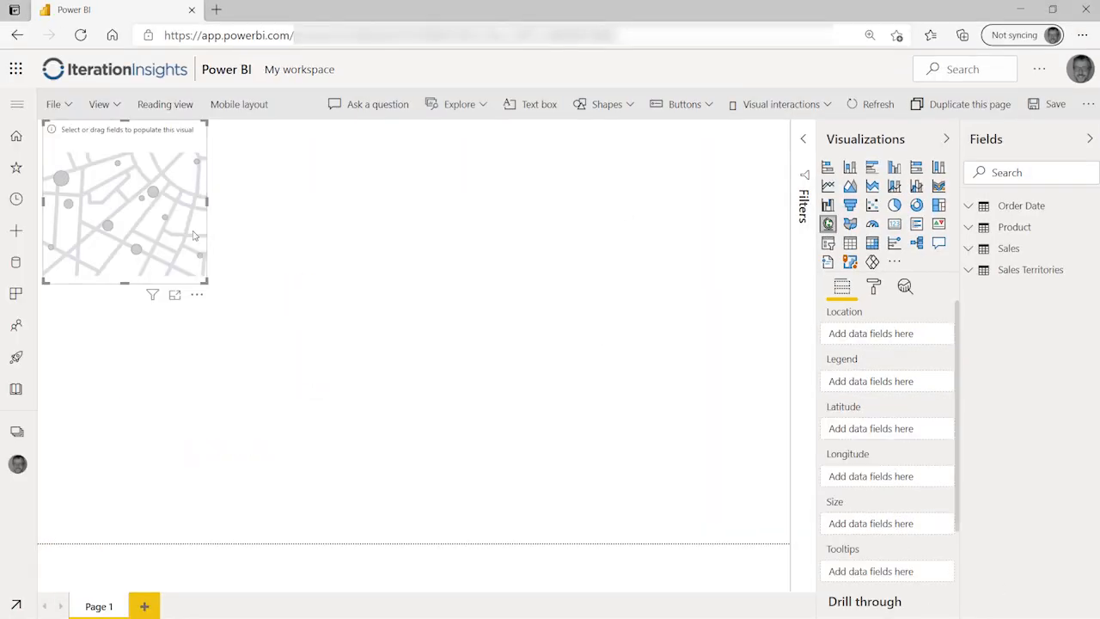
drag(203, 280, 787, 542)
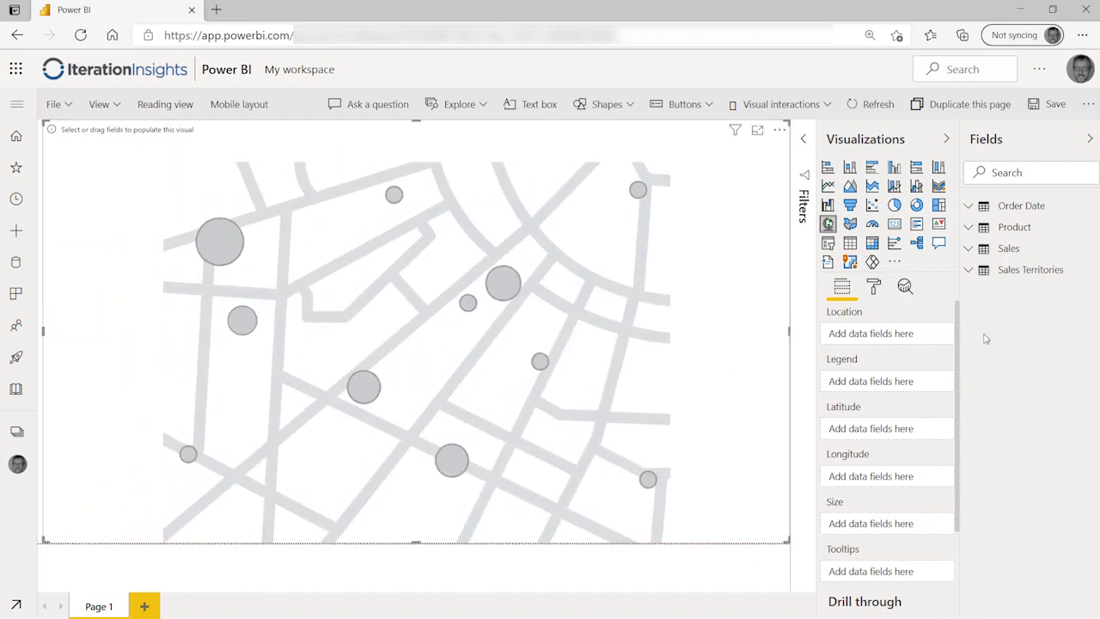
- Use Country from Sales Territories as the map's location and inspect the Germany point
click(969, 271)
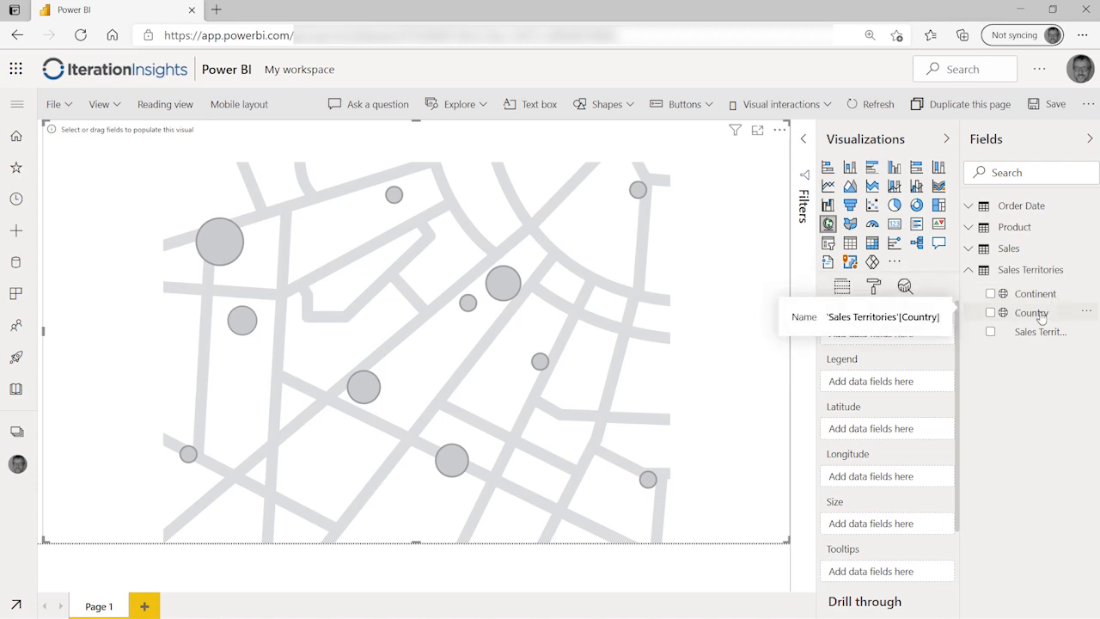
drag(1059, 316, 896, 335)
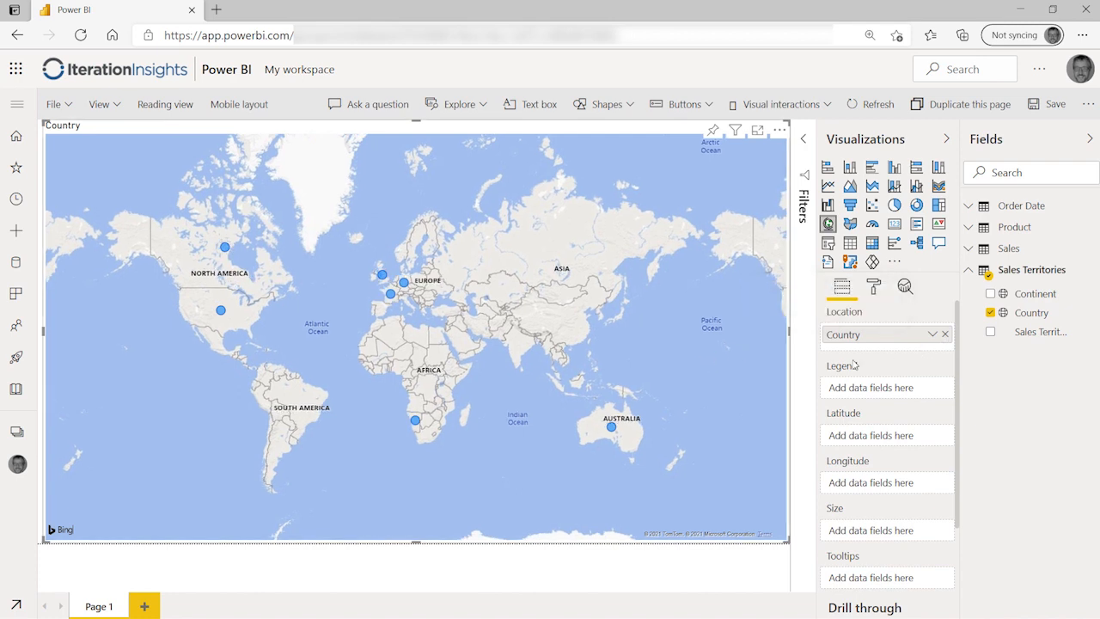
click(969, 270)
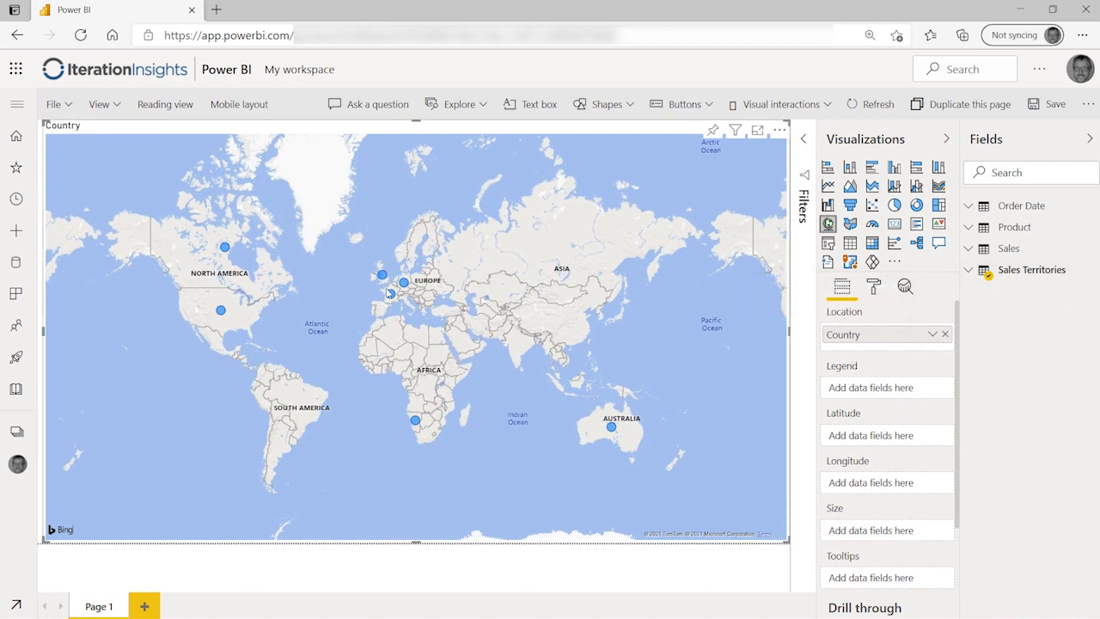
scroll(386, 297, up, 5)
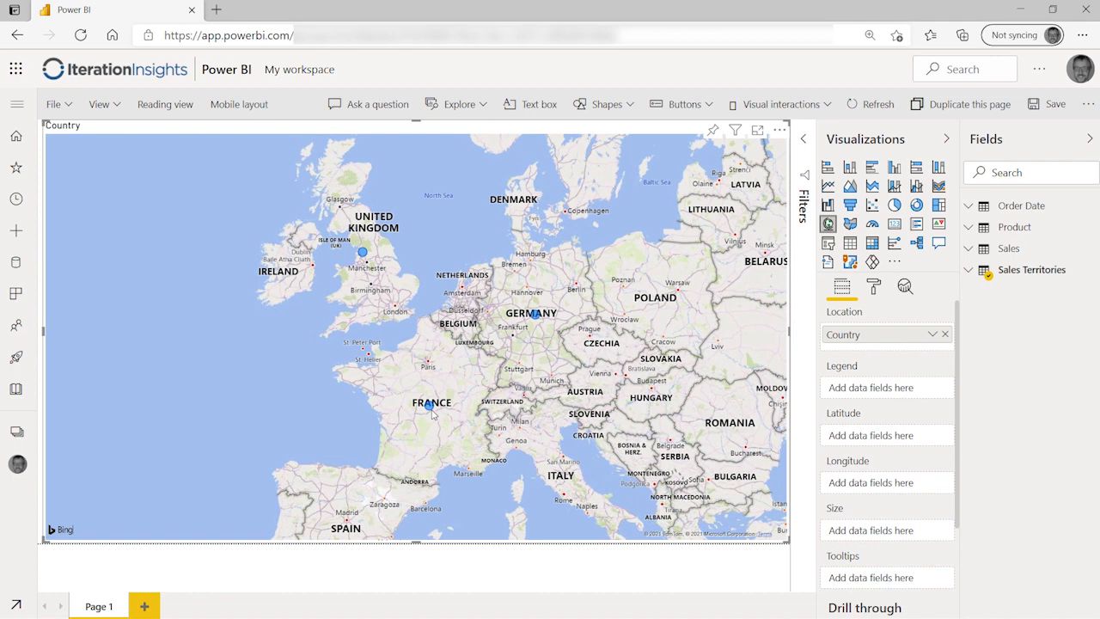
mouse_move(536, 315)
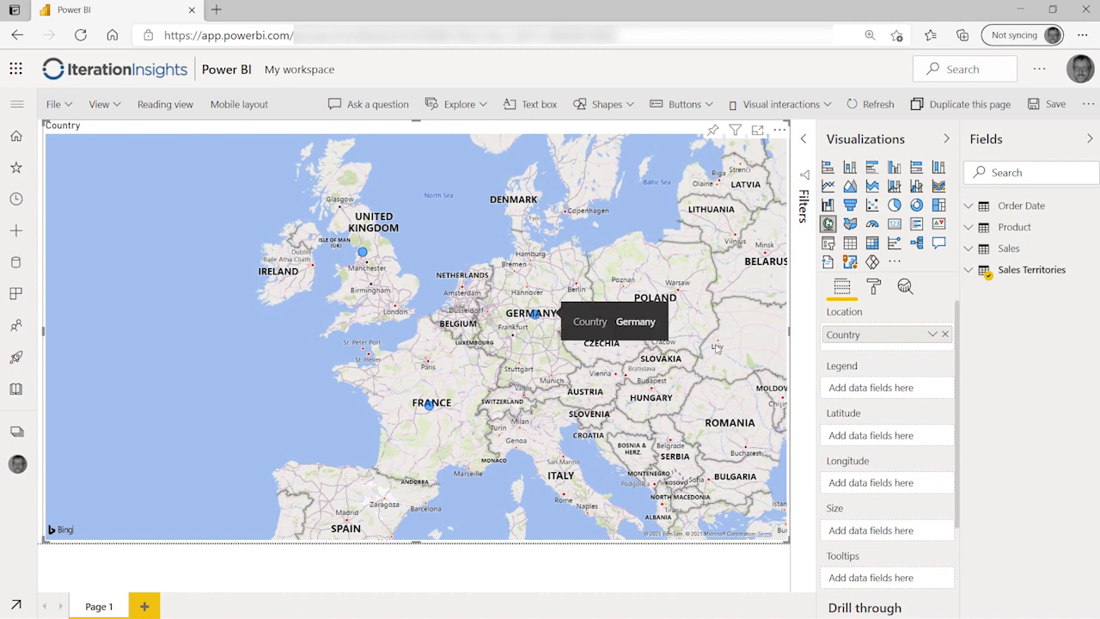
- Use Product Category from the Product table as the map's legend and inspect the United Kingdom bubble
click(969, 227)
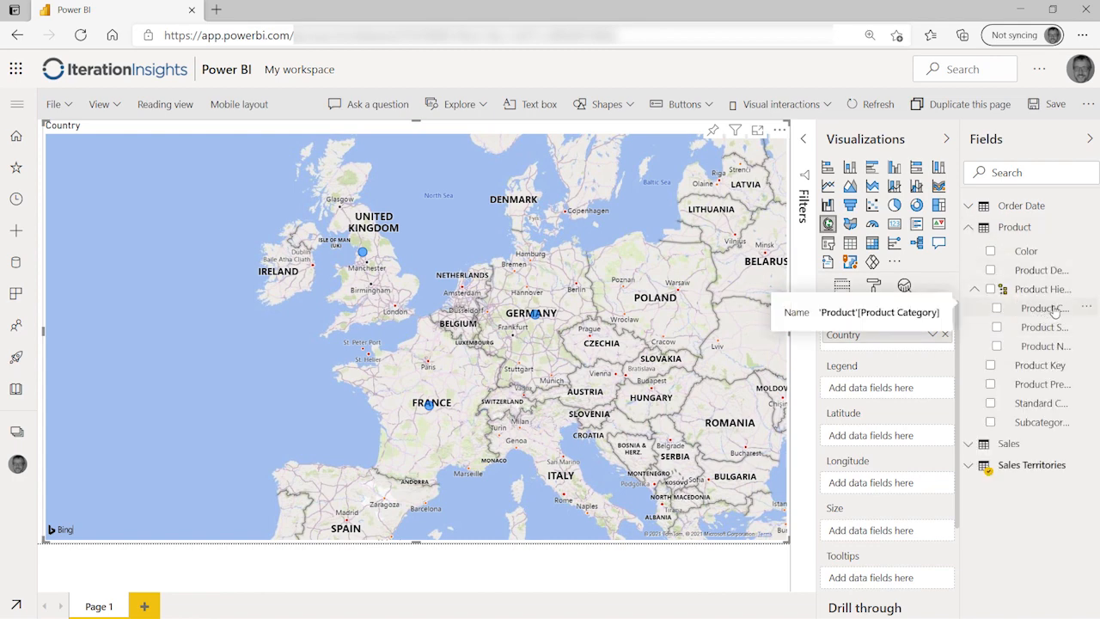
drag(1048, 310, 894, 389)
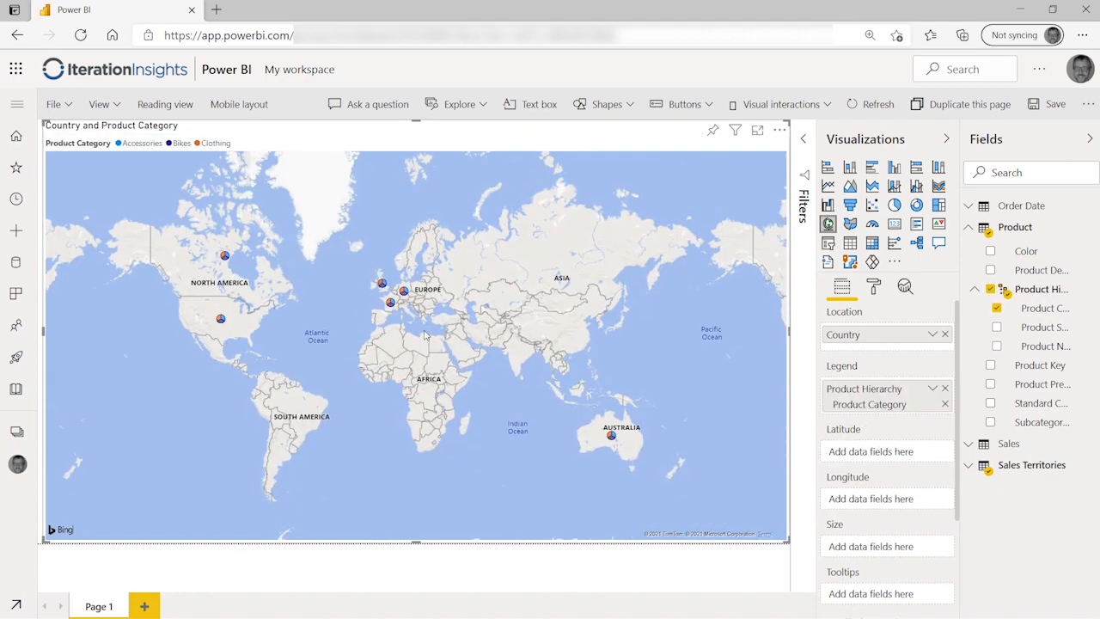
scroll(380, 301, up, 5)
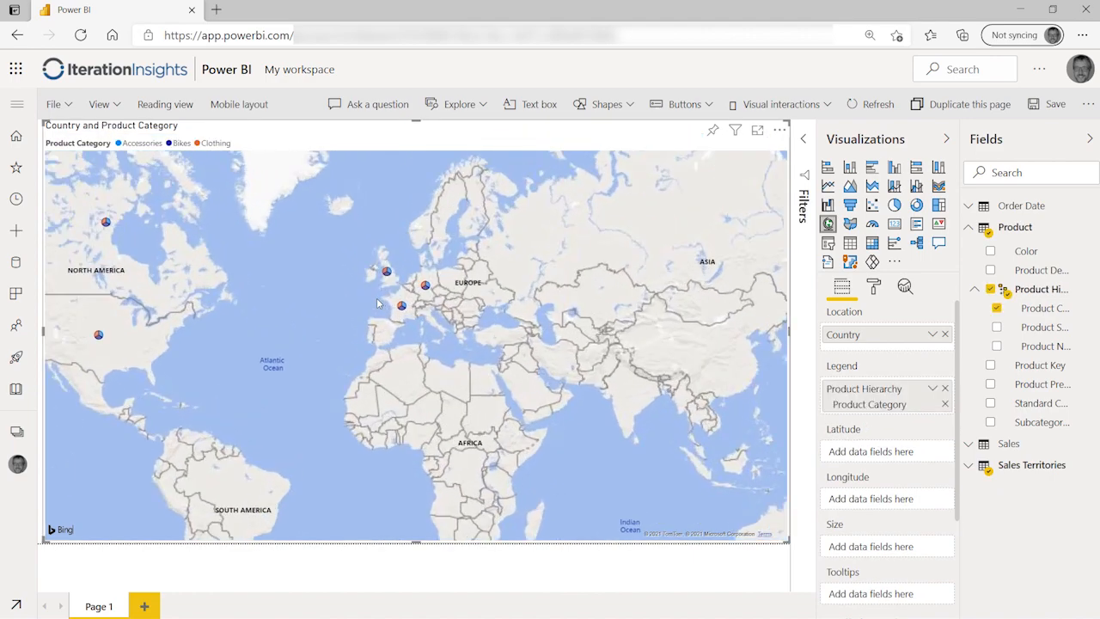
scroll(389, 284, up, 6)
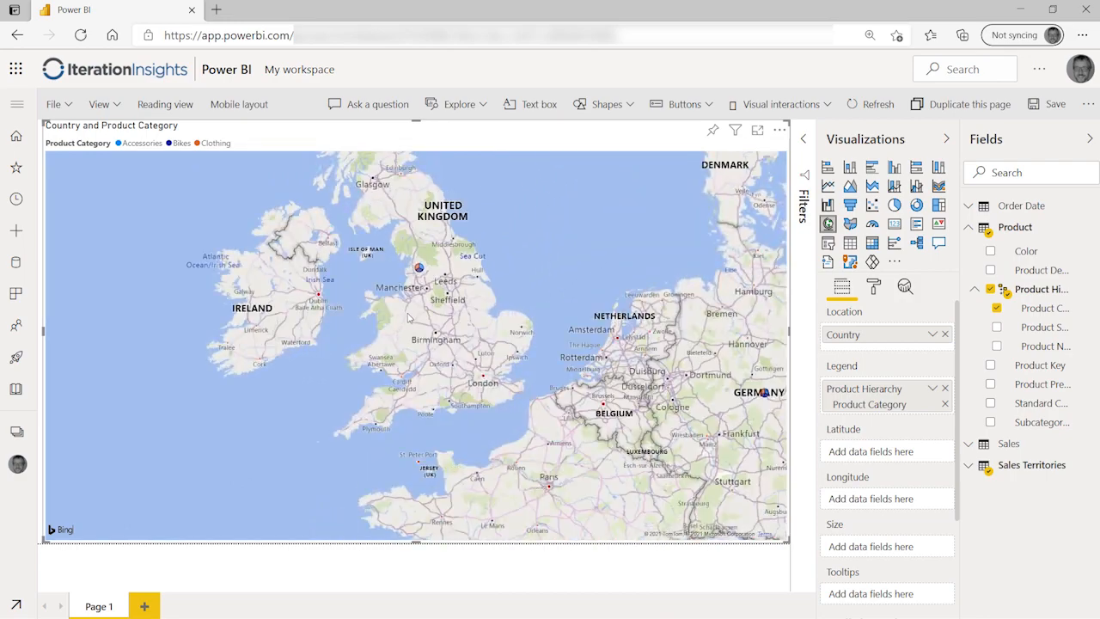
scroll(412, 311, up, 3)
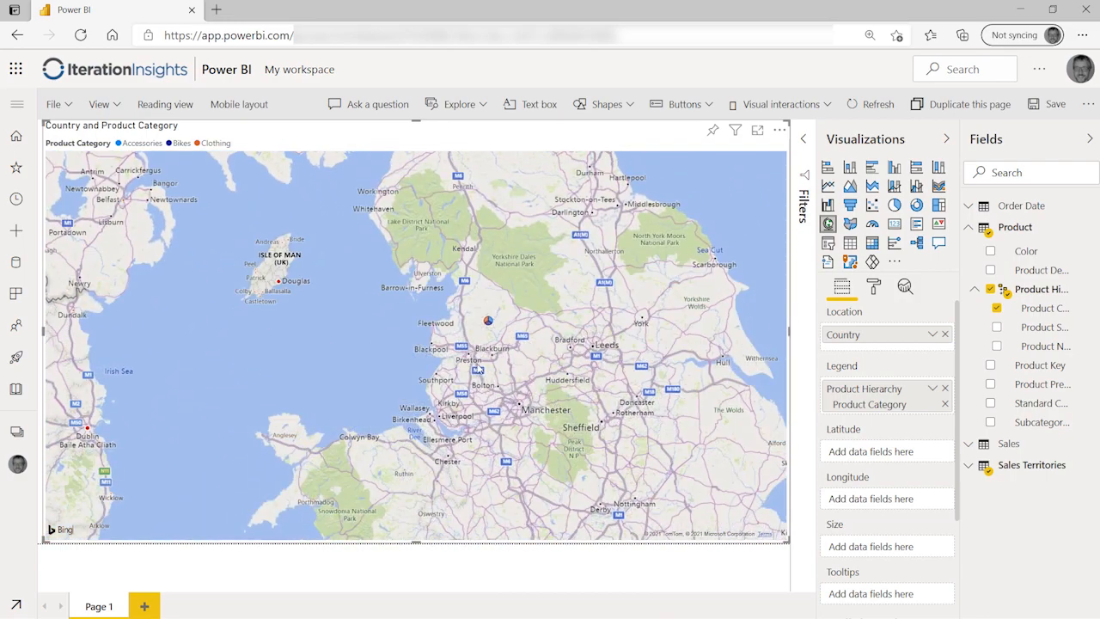
mouse_move(492, 324)
scroll(591, 378, down, 5)
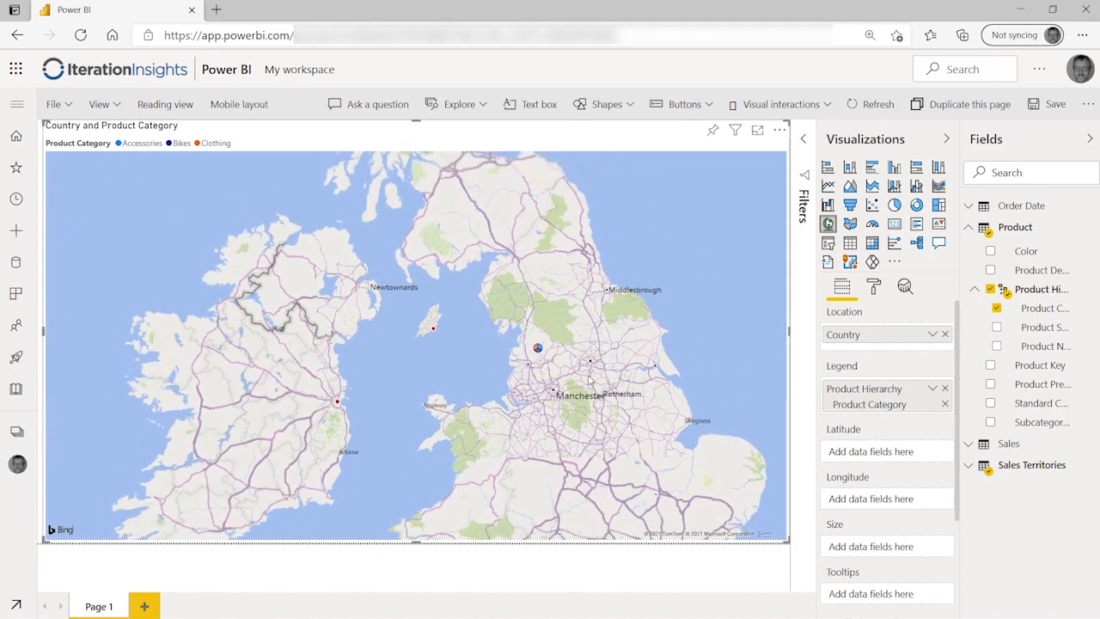
scroll(592, 378, down, 5)
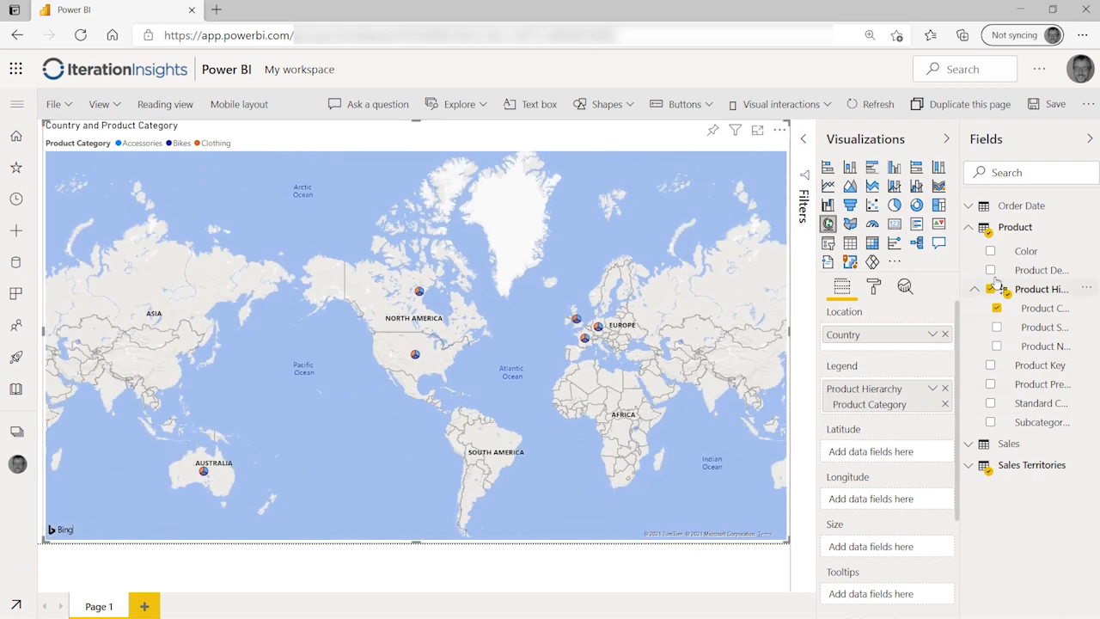
- Size the map bubbles by Total Sales from the Sales table and inspect the United Kingdom's sales by category
click(968, 227)
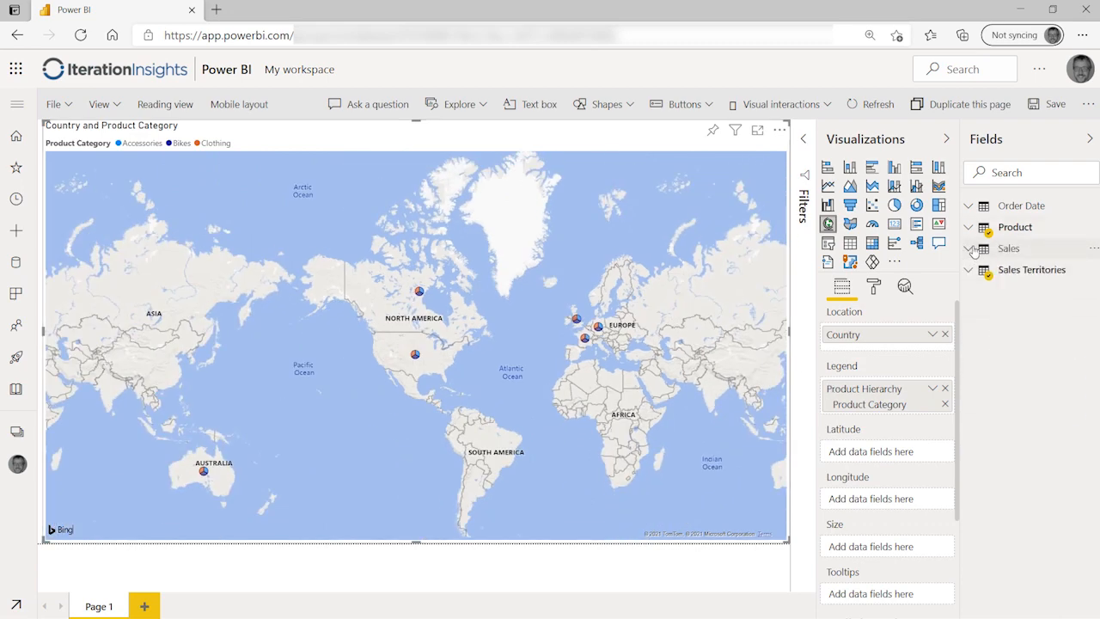
click(975, 250)
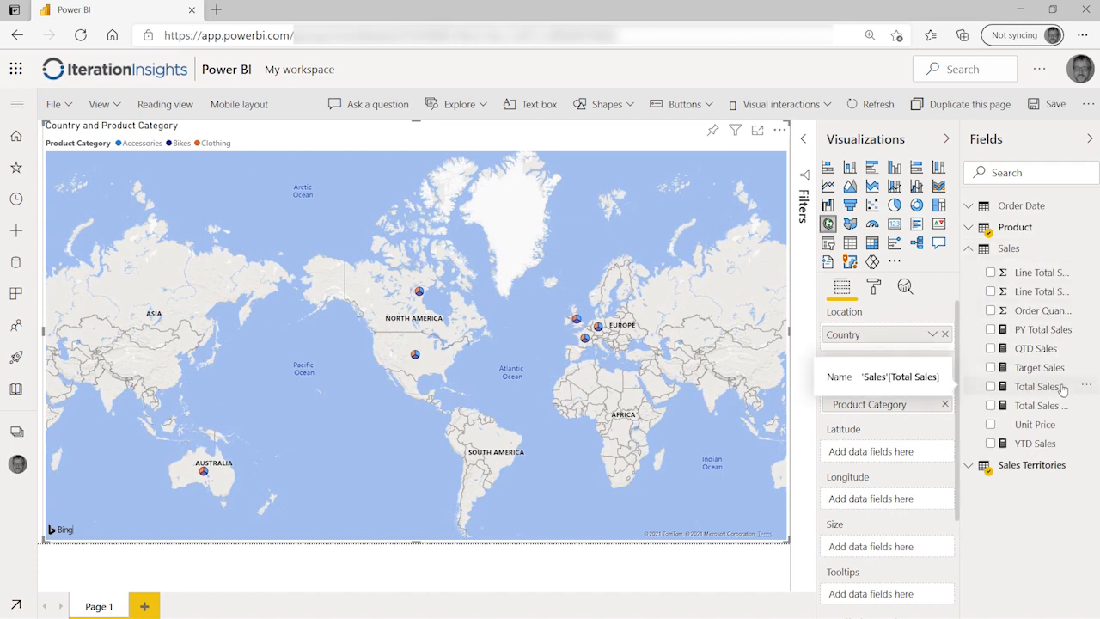
drag(1044, 388, 912, 548)
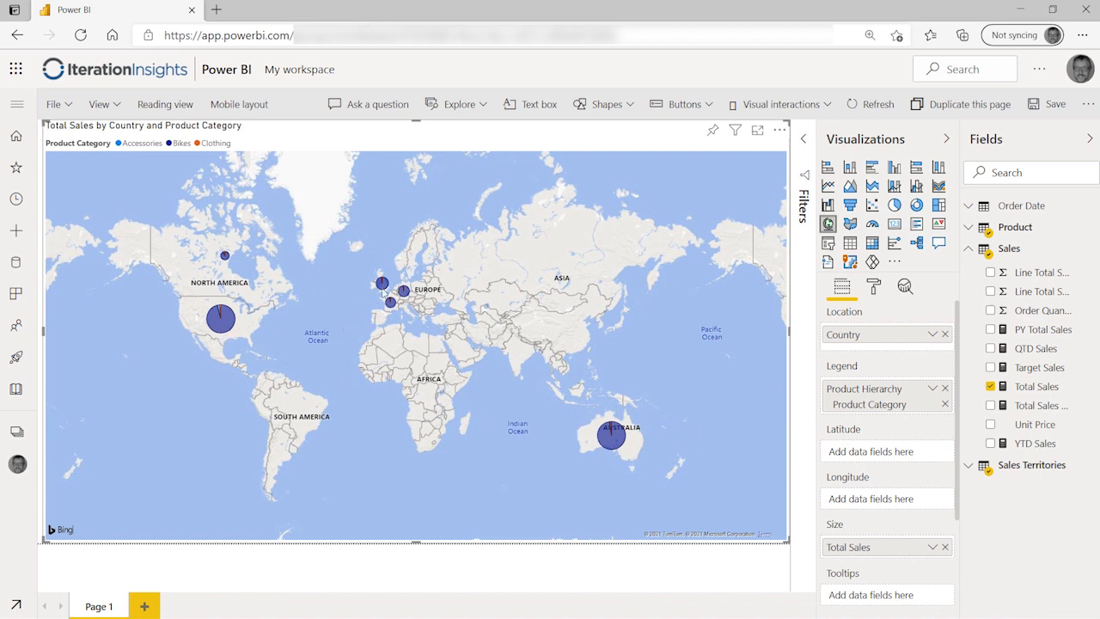
scroll(376, 294, up, 5)
scroll(375, 294, up, 5)
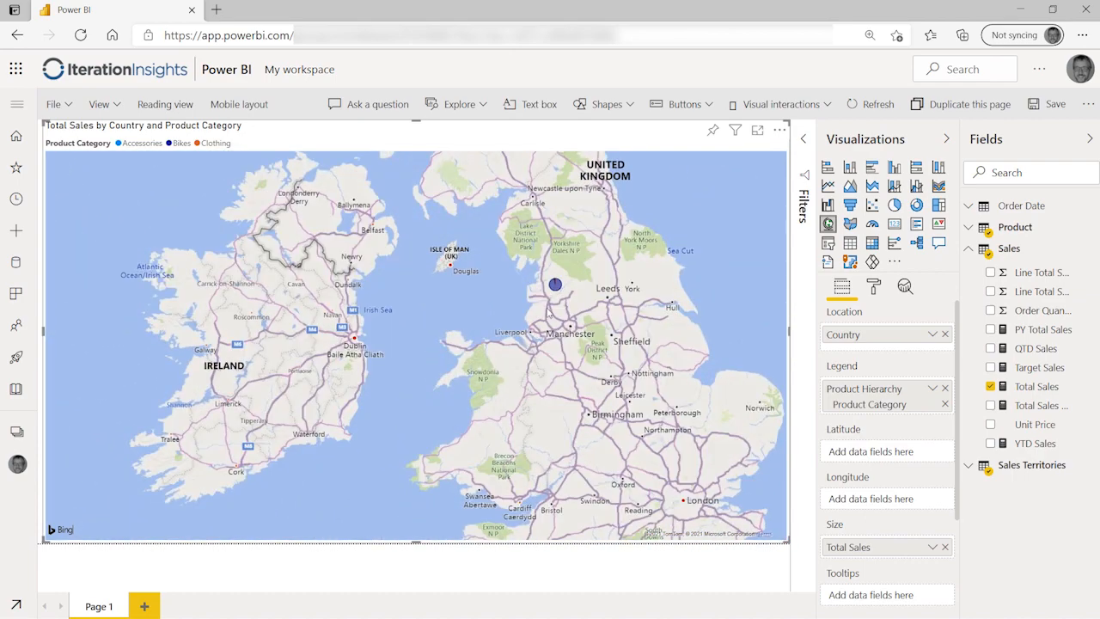
mouse_move(557, 290)
scroll(554, 359, down, 1)
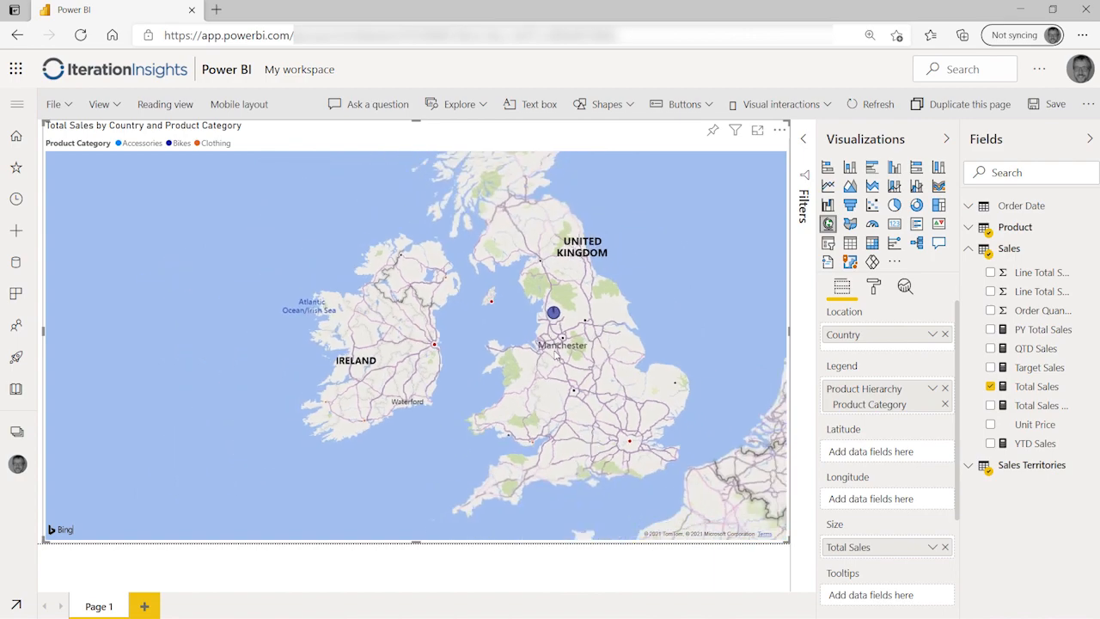
scroll(556, 354, down, 3)
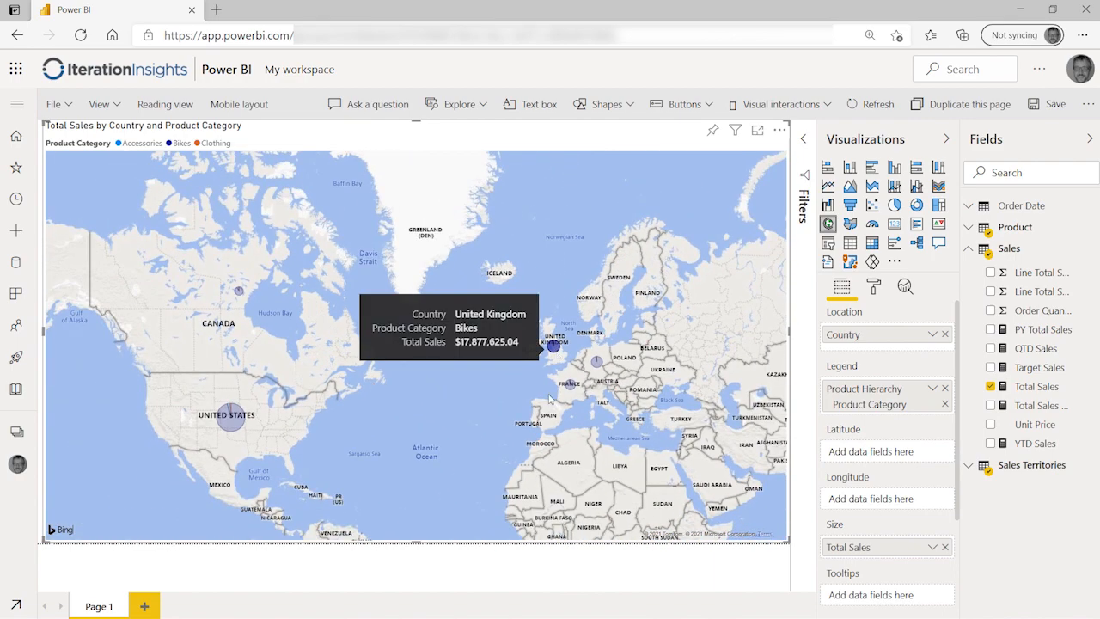
scroll(513, 419, down, 3)
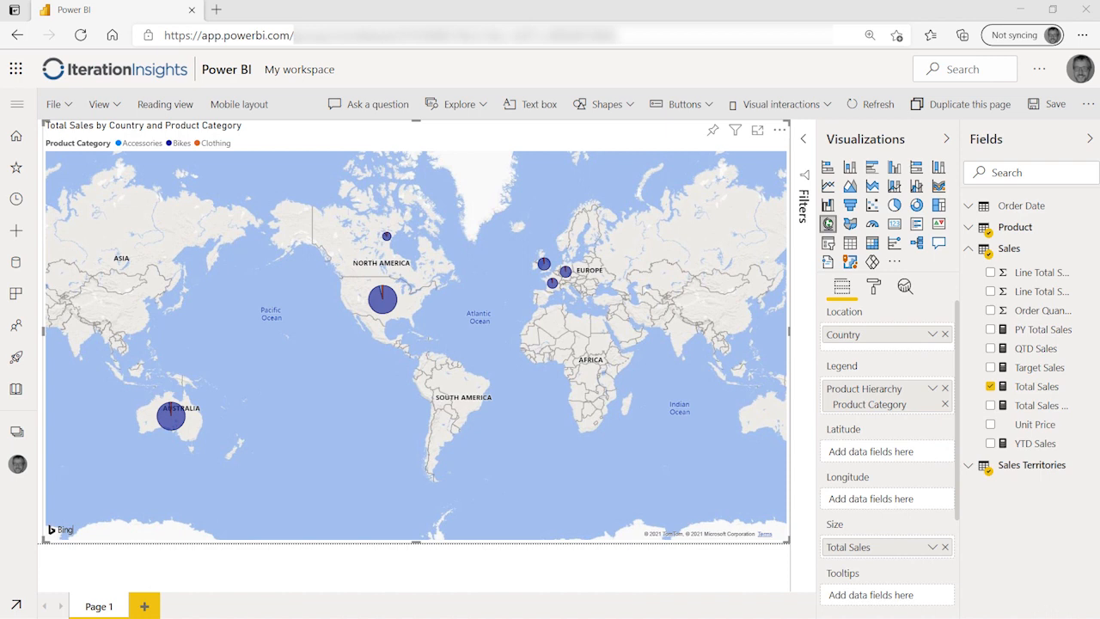
- Save the report with the name Sales Map
click(1047, 105)
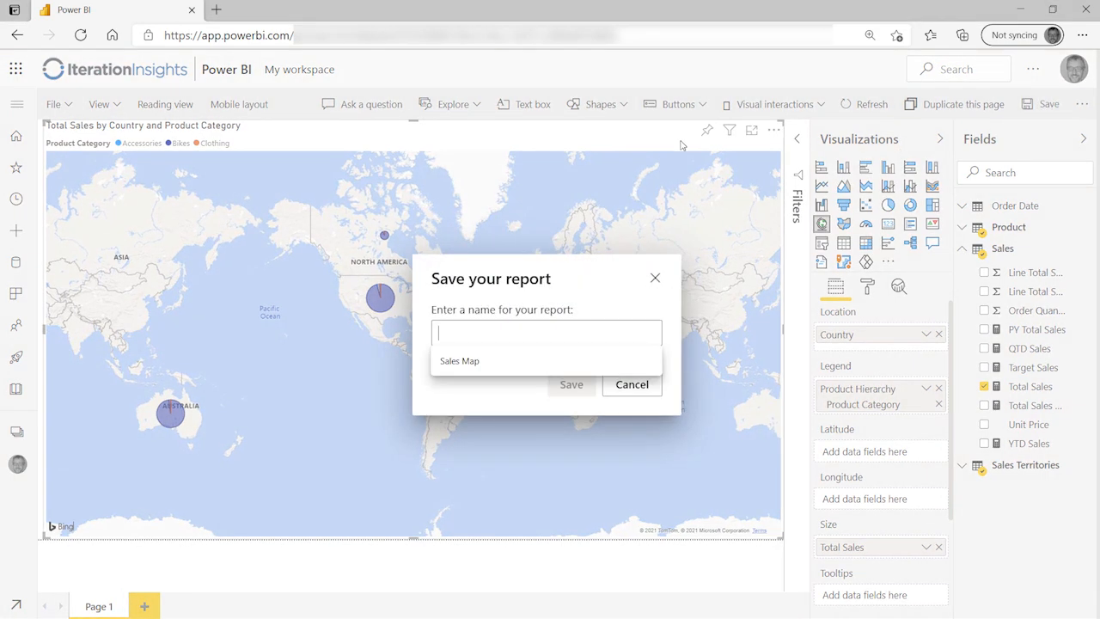
click(477, 362)
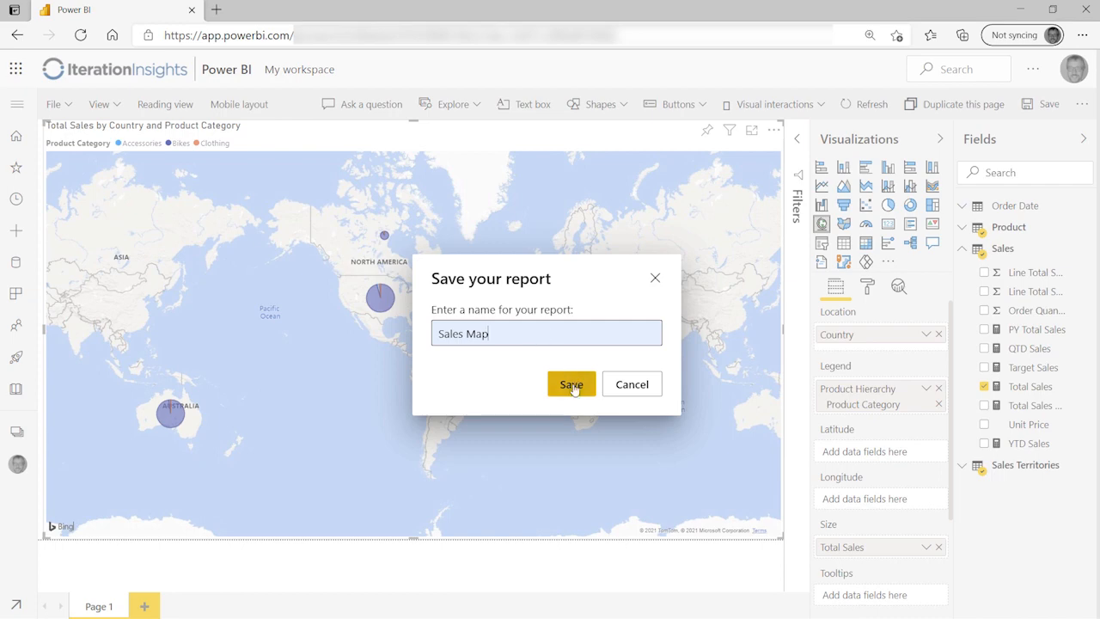
click(572, 386)
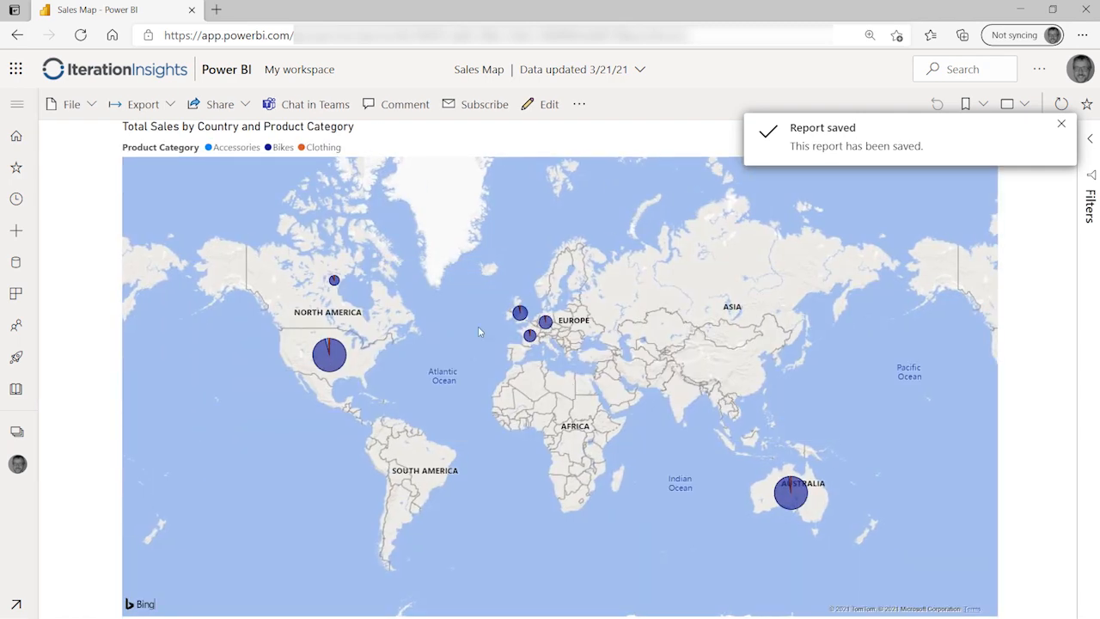
- Expand the navigation pane and open My workspace to view its reports and datasets
click(18, 107)
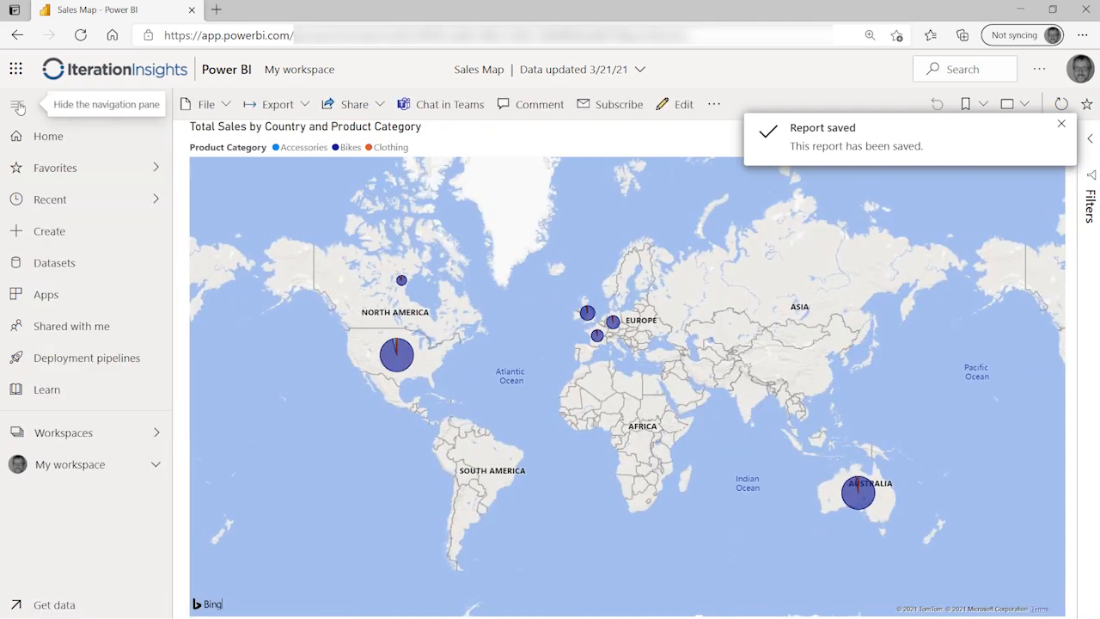
click(75, 437)
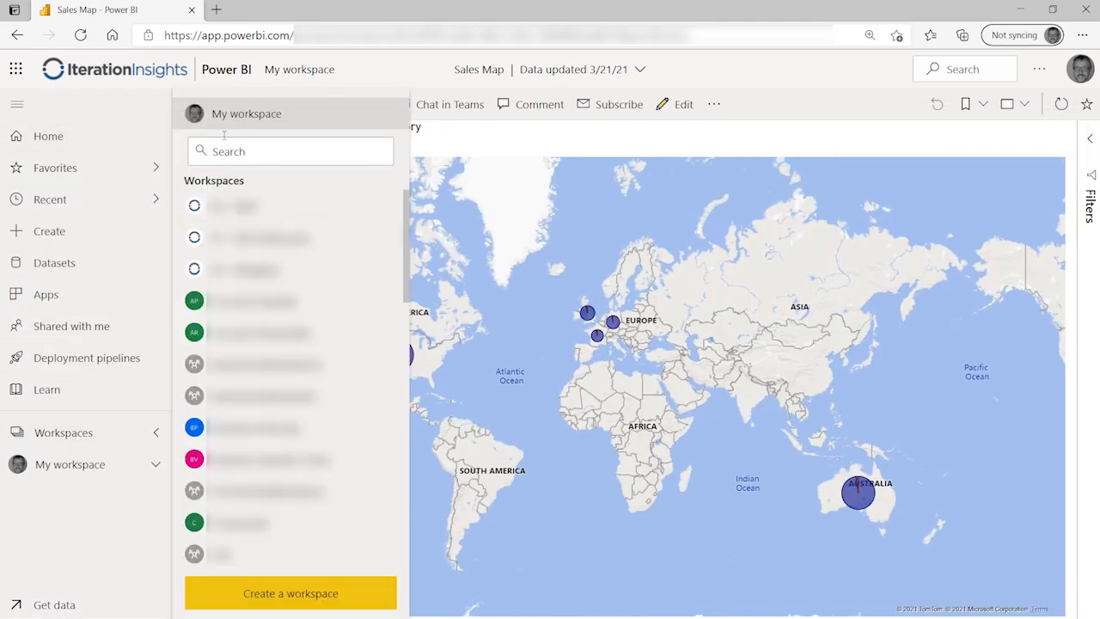
click(249, 115)
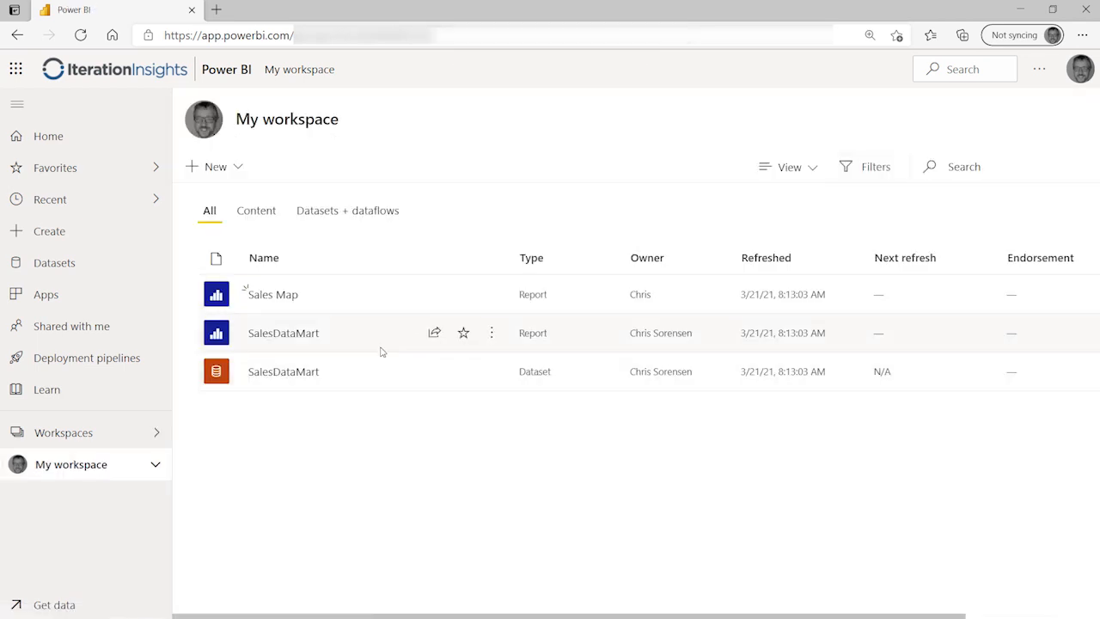